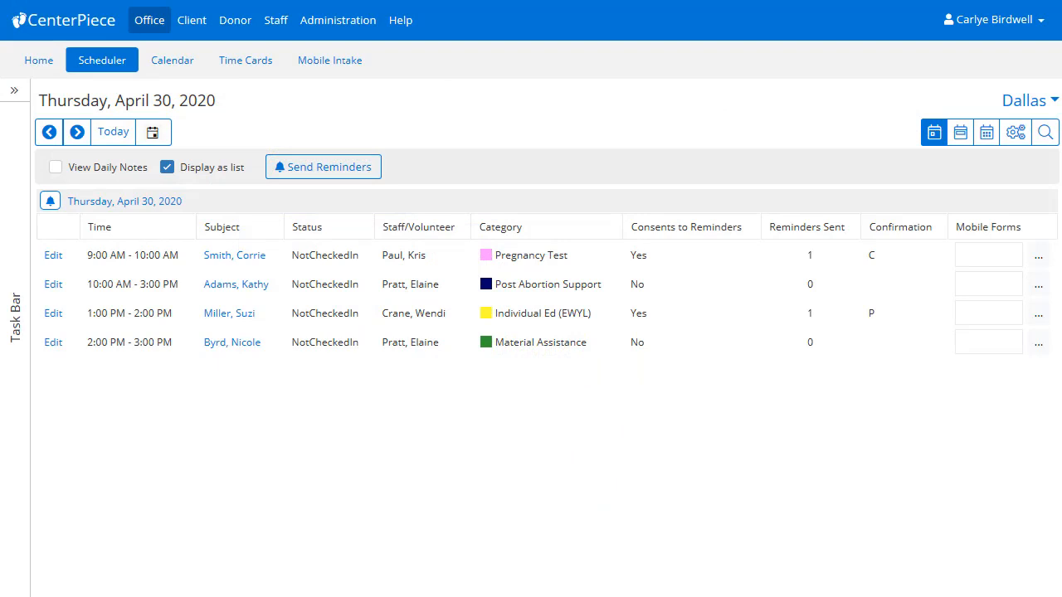
click(1039, 258)
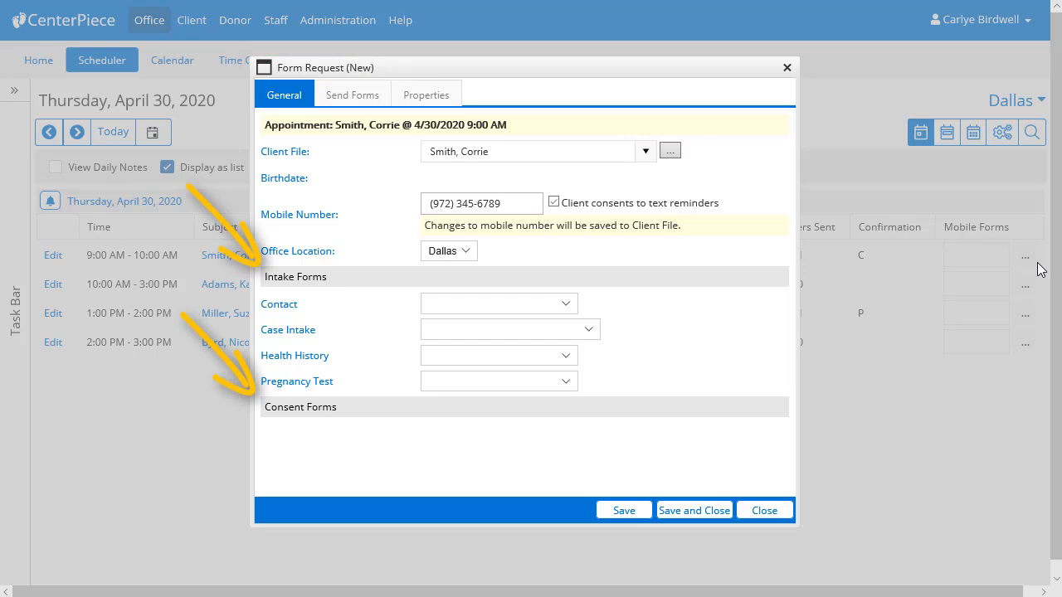
click(564, 304)
click(564, 316)
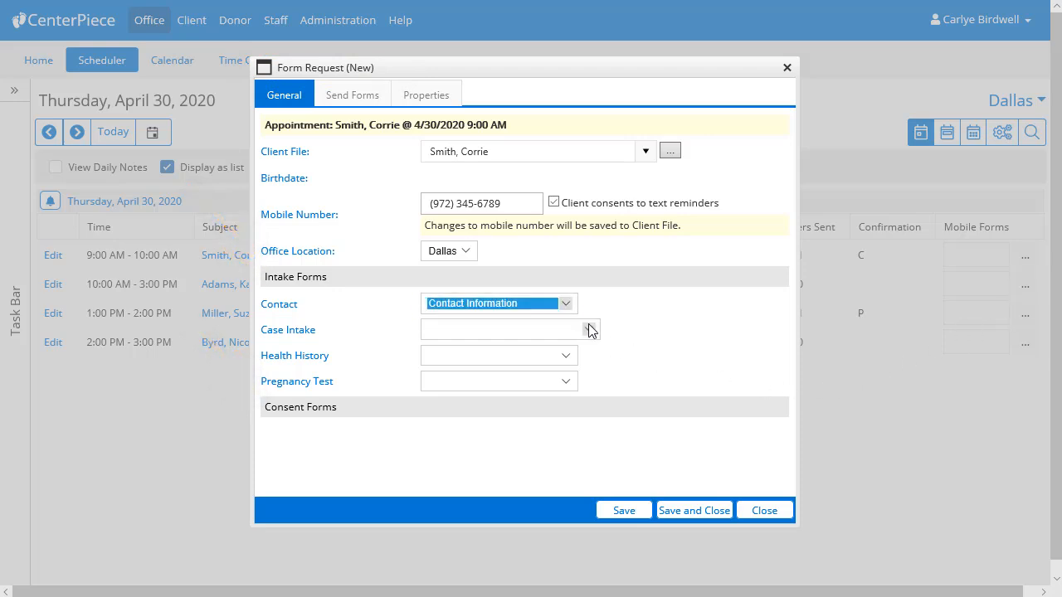
click(588, 329)
click(586, 343)
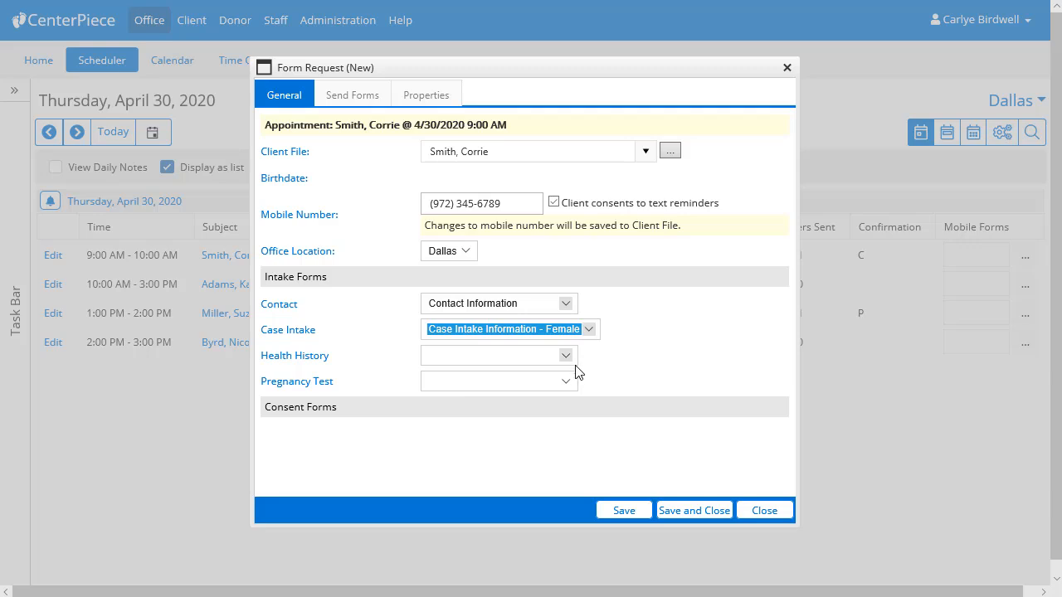
click(571, 383)
click(569, 392)
click(601, 389)
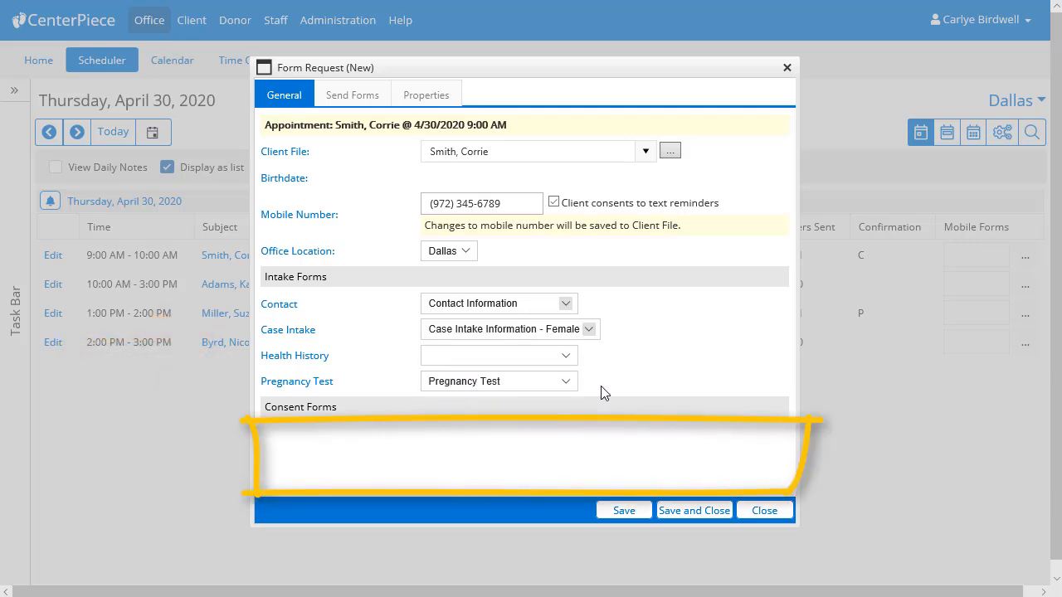
click(761, 512)
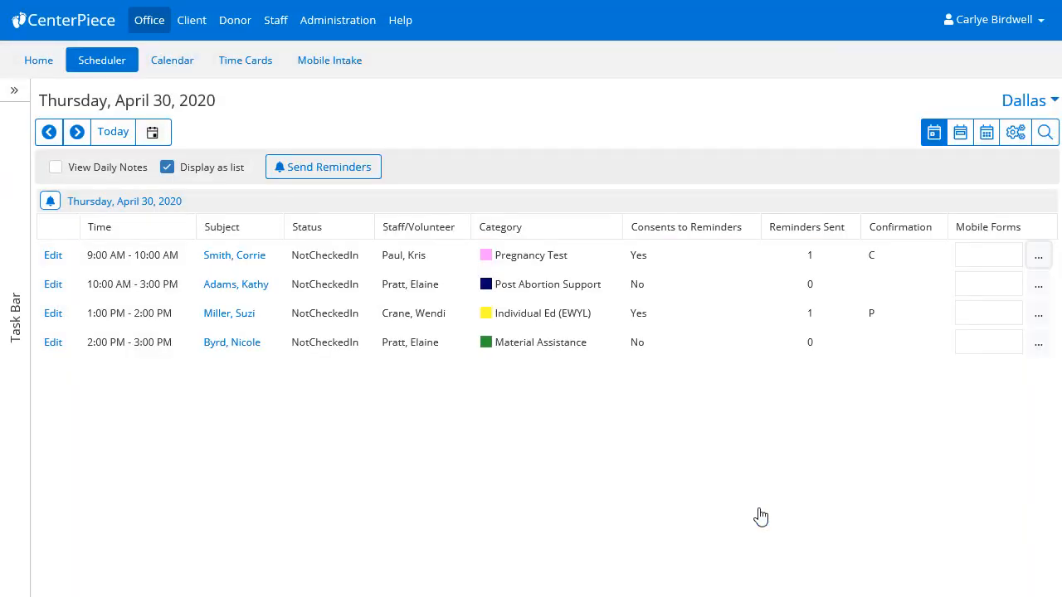
Create a new consent form in Mobile Intake and name it "HIPAA Consent / Privacy"
click(337, 71)
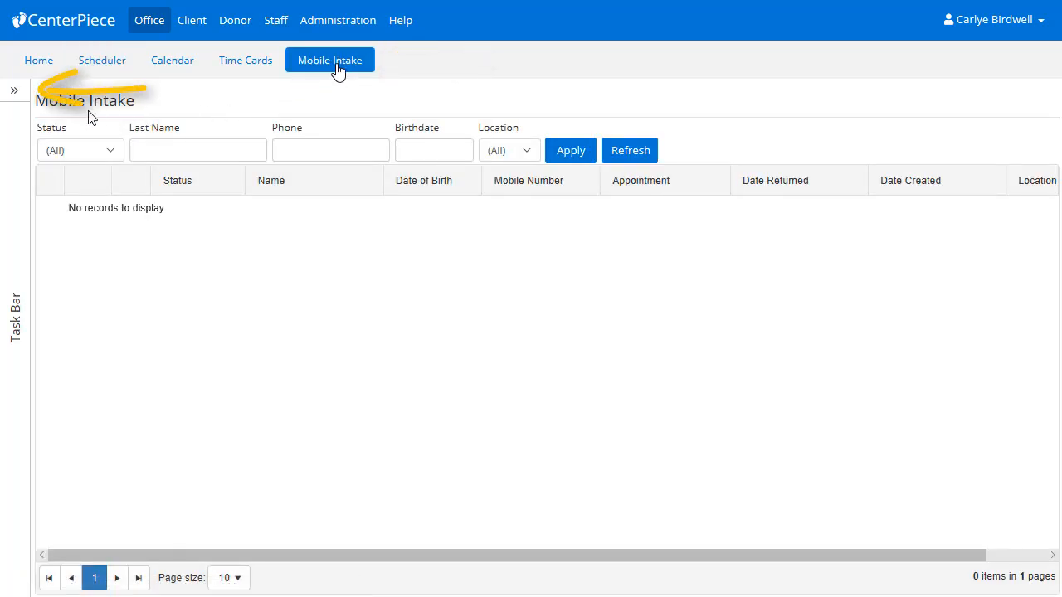
click(18, 98)
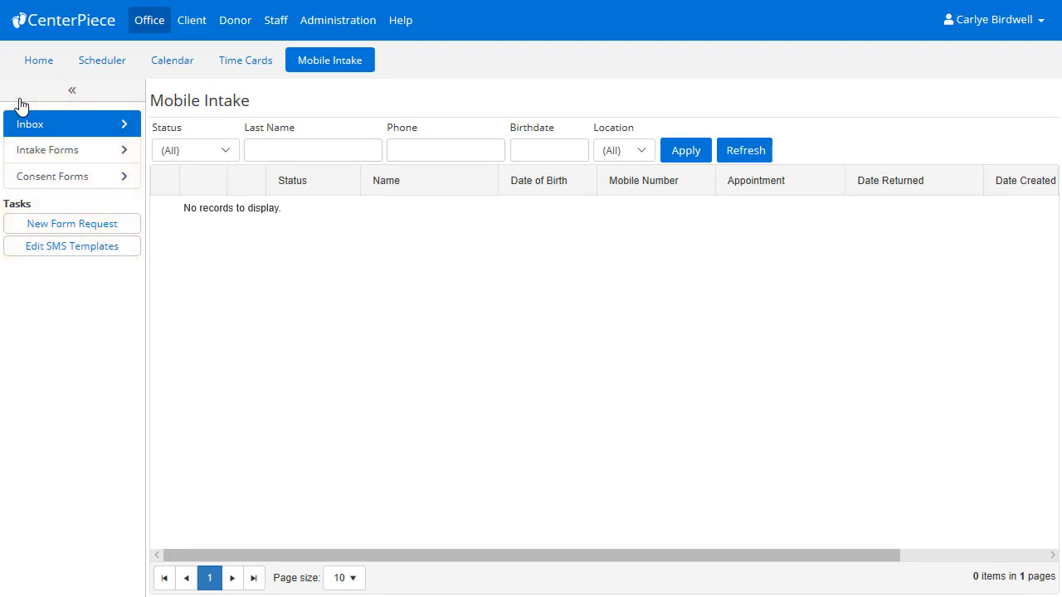
click(96, 179)
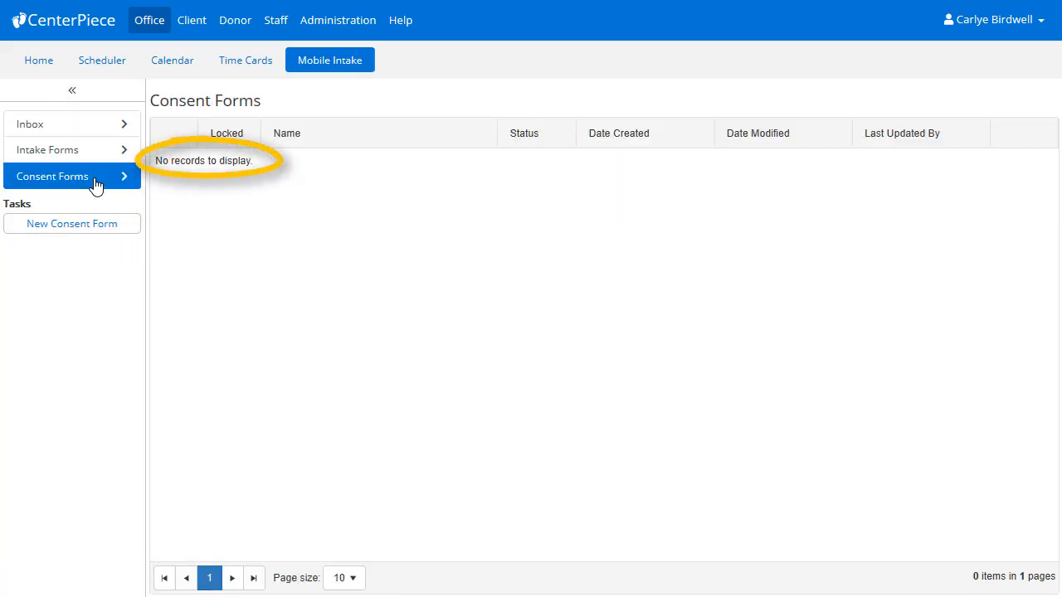
click(124, 233)
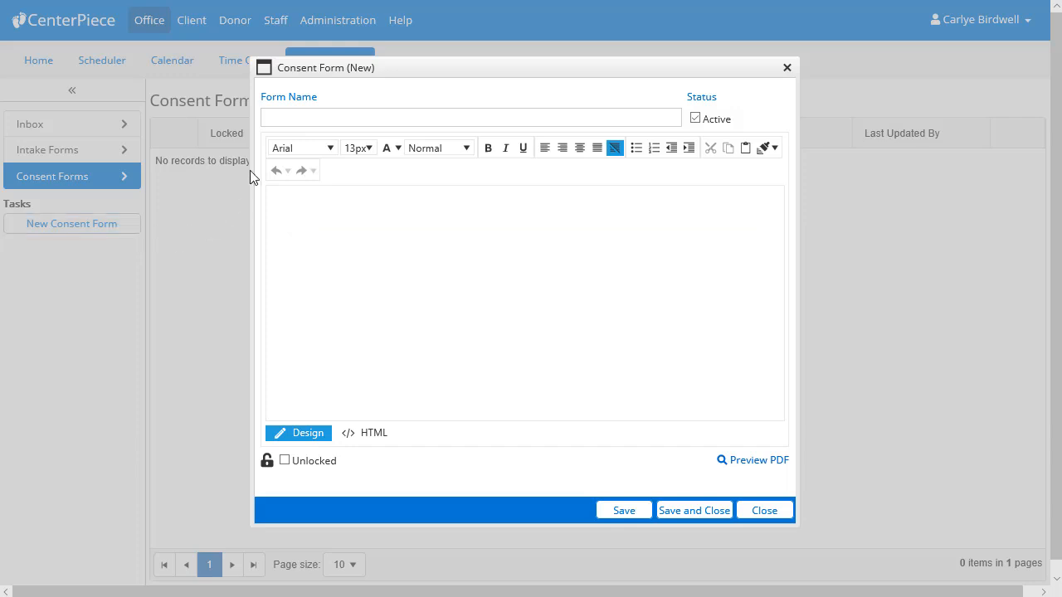
text(HIPAA)
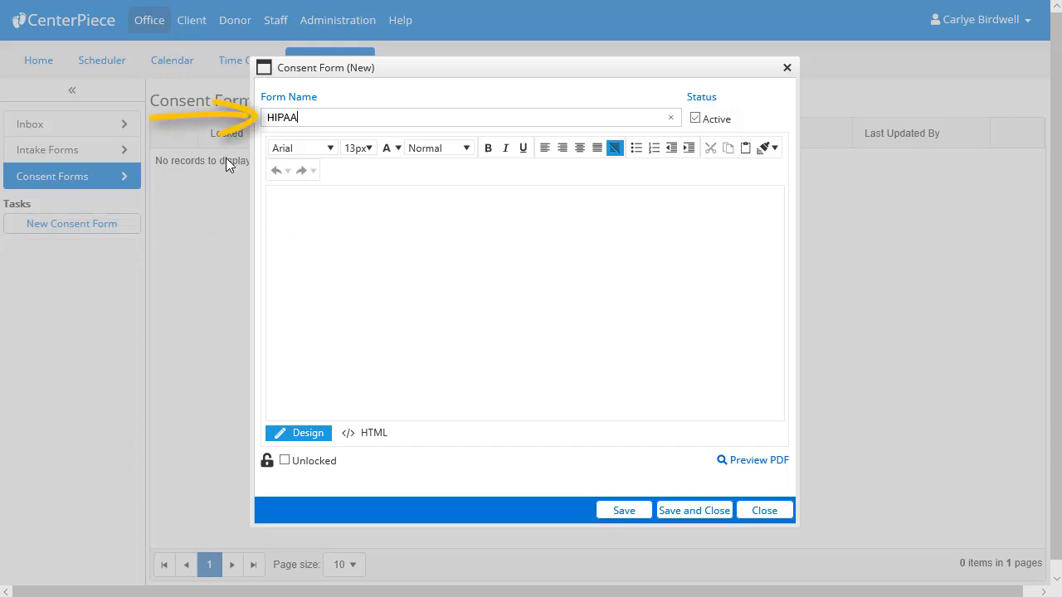
text( Consent / Privacy)
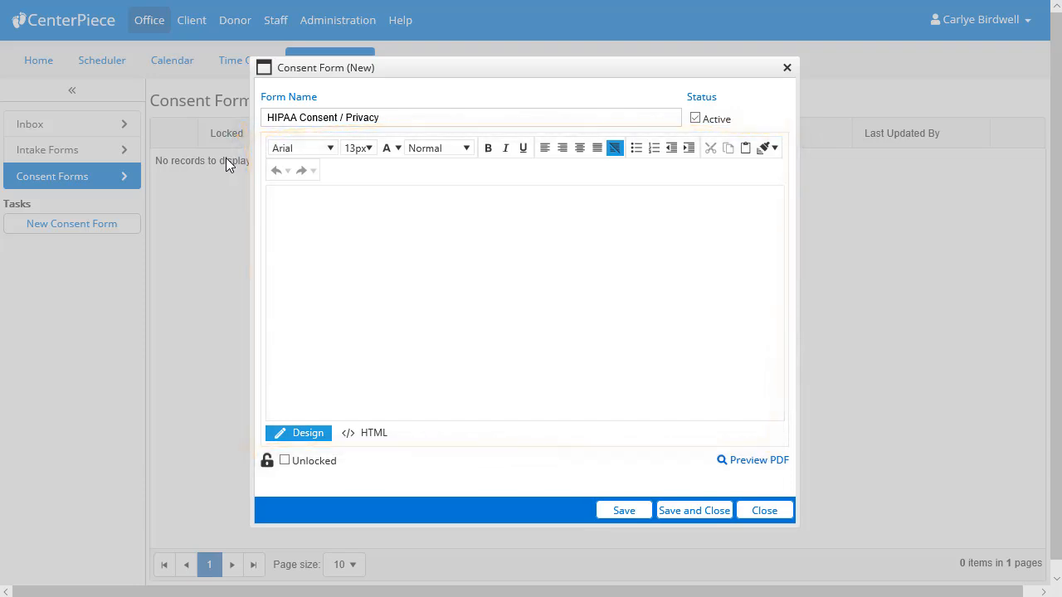
Switch to the Word document HIPAA Consent Privacy.docx and copy the text from the title through the last paragraph above the signature lines
key(alt+Tab)
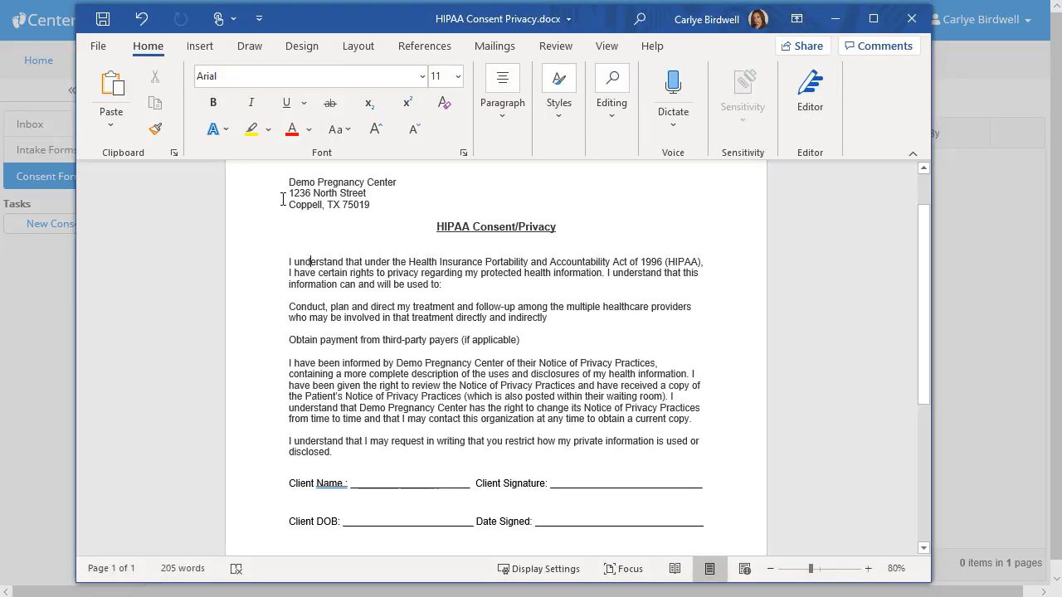
click(432, 235)
drag(432, 236, 451, 449)
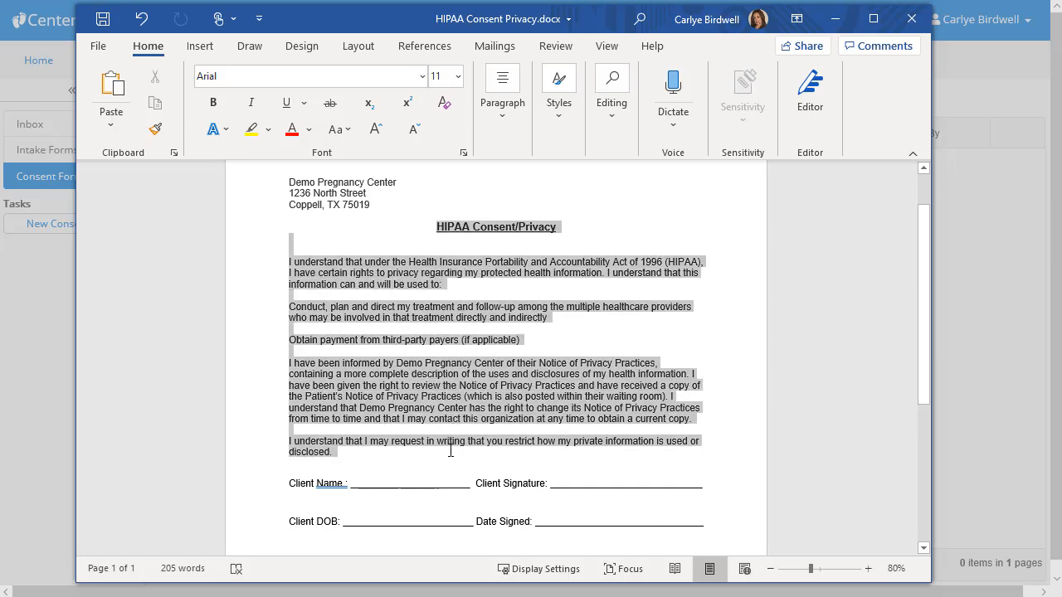
right_click(421, 404)
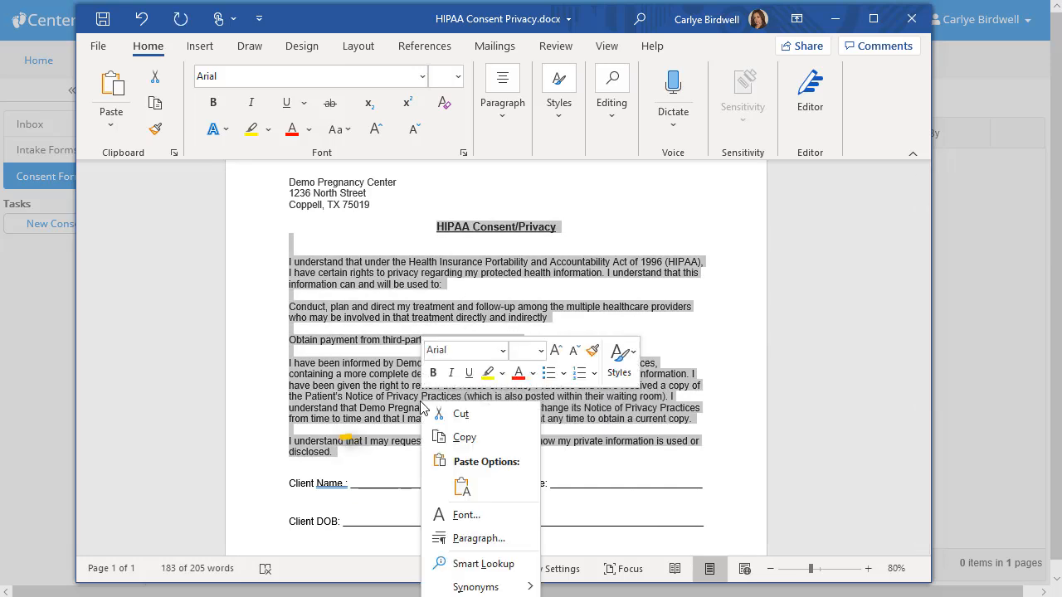
click(458, 437)
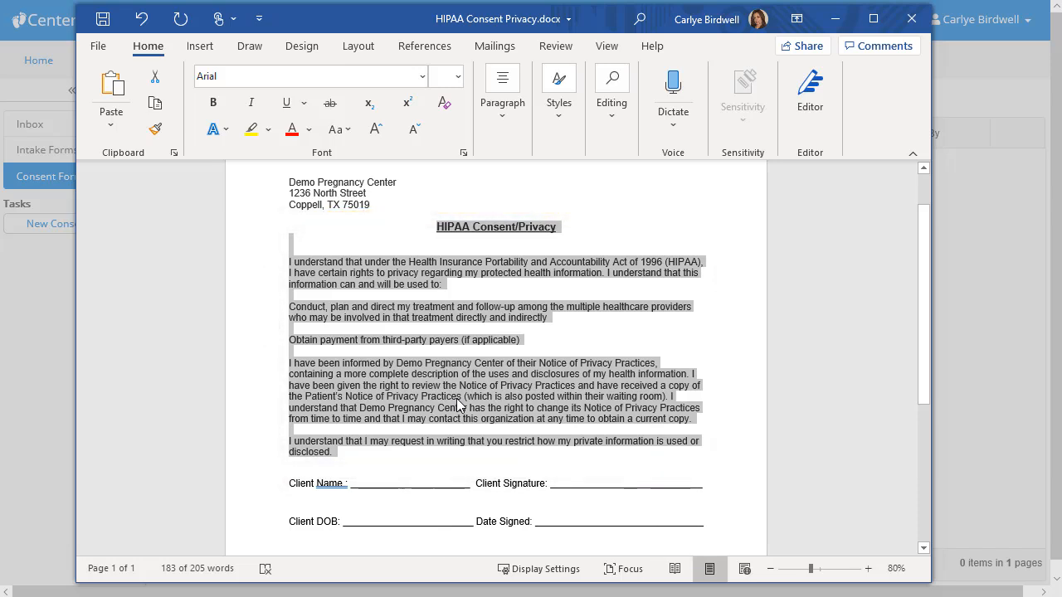
Return to CenterPiece, paste the copied text into the body of the new consent form, and save it
key(alt+Tab)
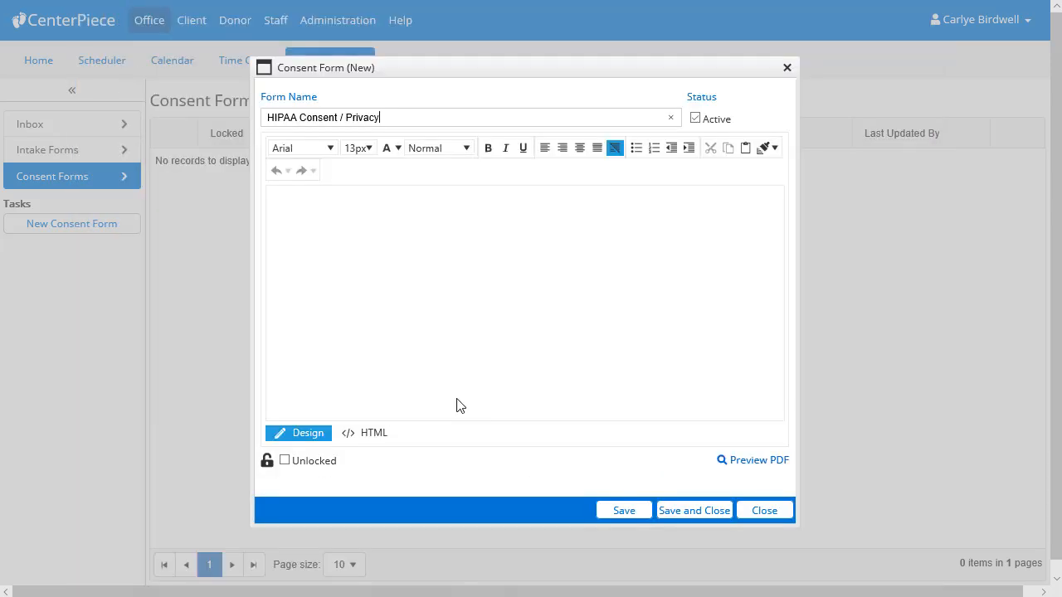
click(357, 264)
right_click(358, 264)
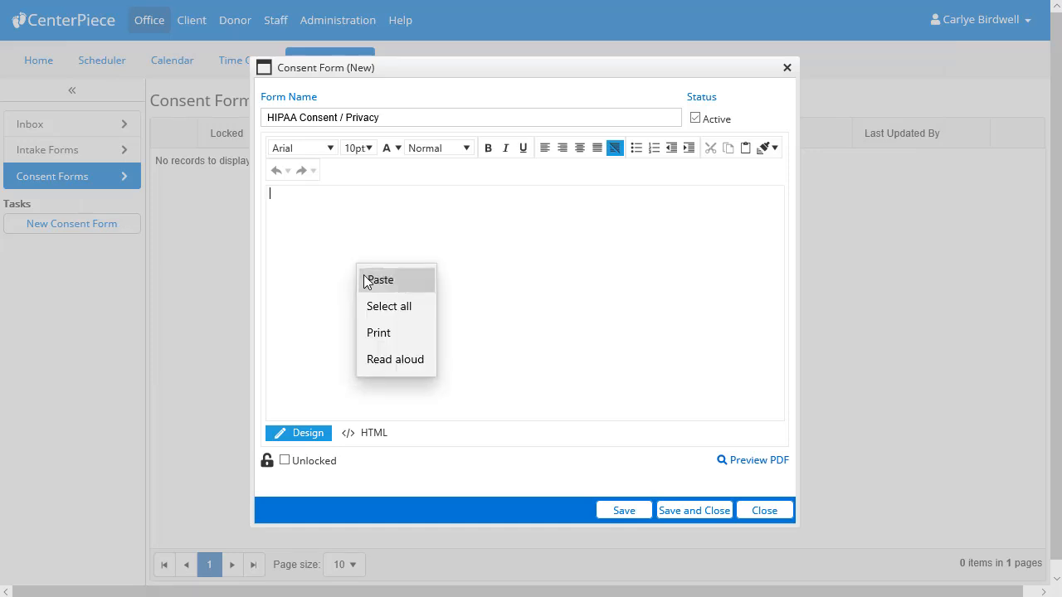
click(367, 280)
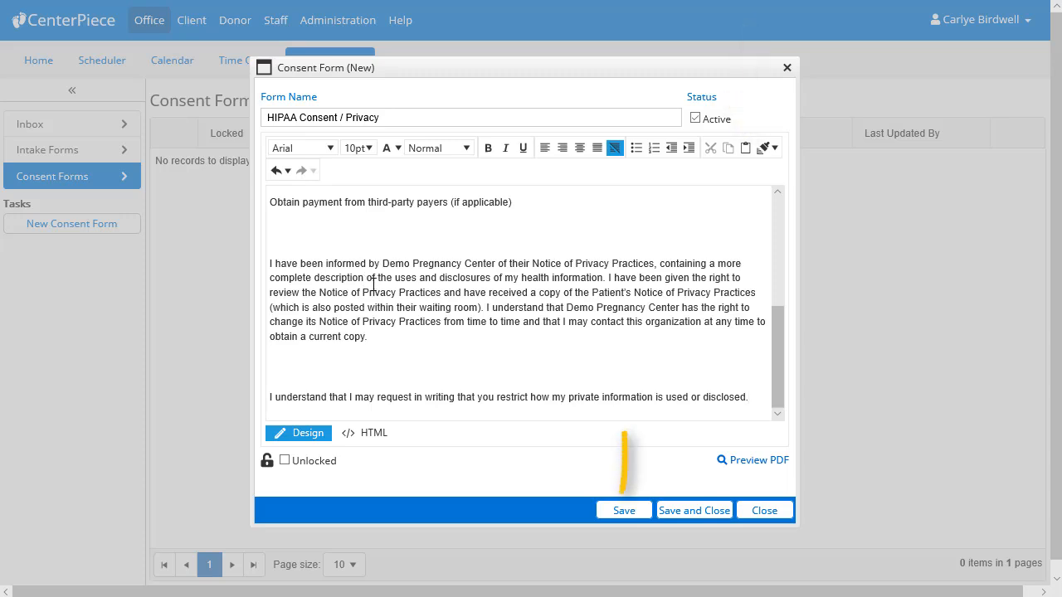
click(621, 511)
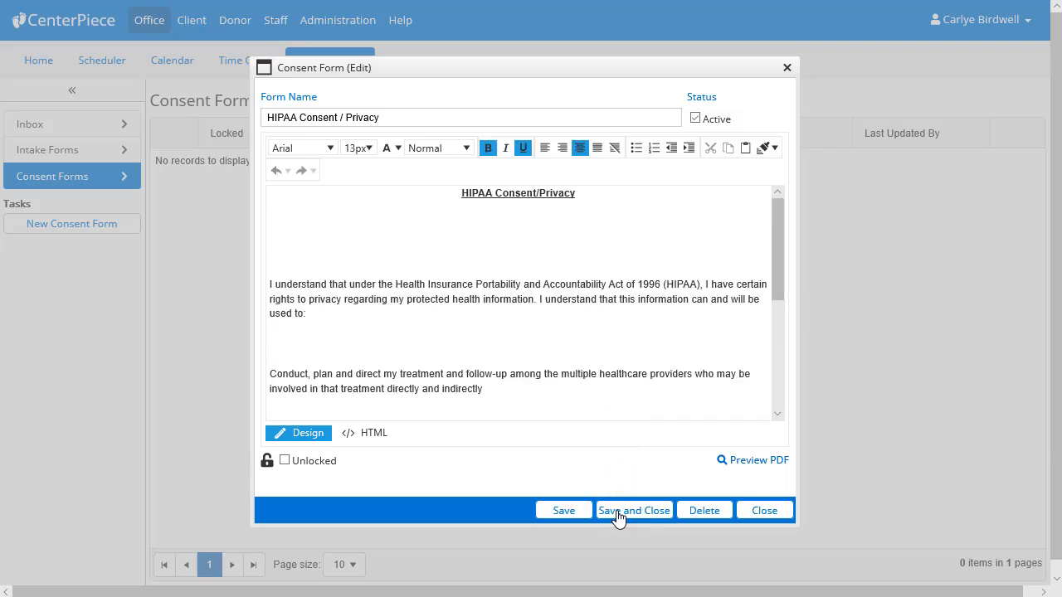
click(617, 511)
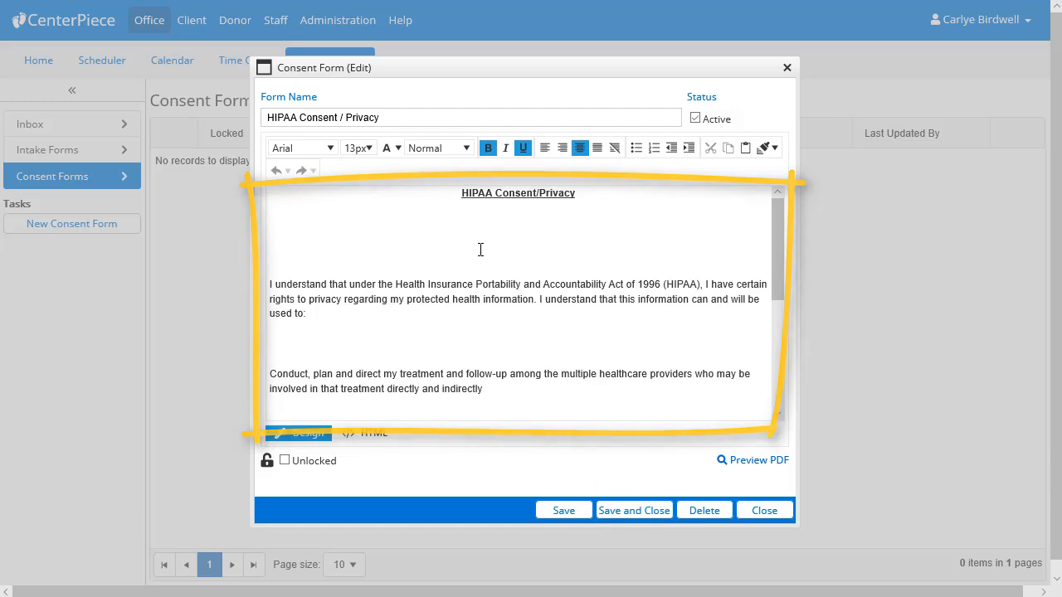
Strip all formatting from the entire consent form text
mouse_move(455, 193)
mouse_down()
mouse_move(546, 296)
mouse_move(611, 457)
mouse_move(766, 426)
mouse_up()
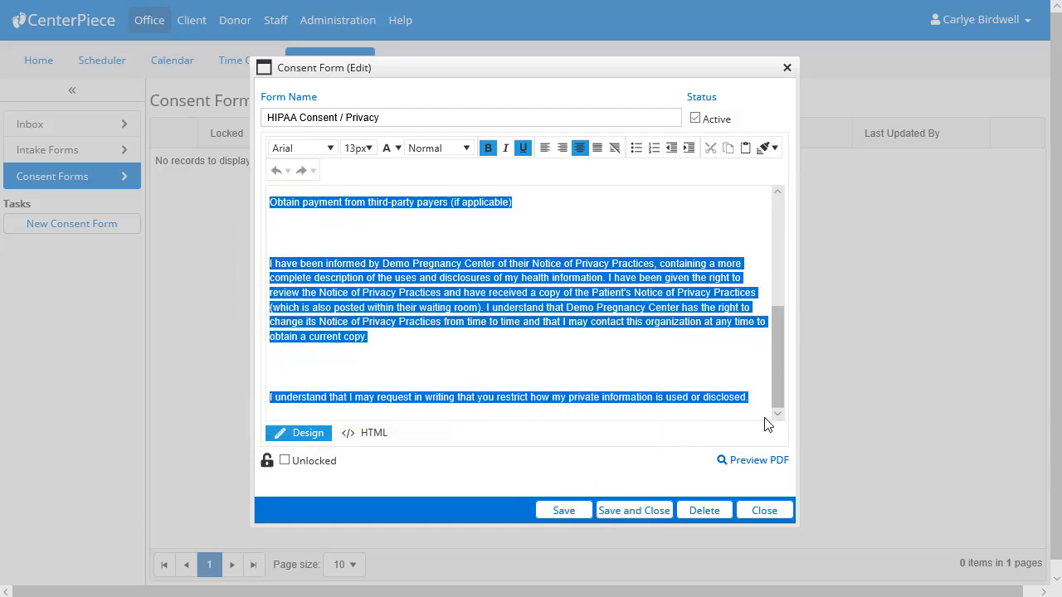
click(774, 152)
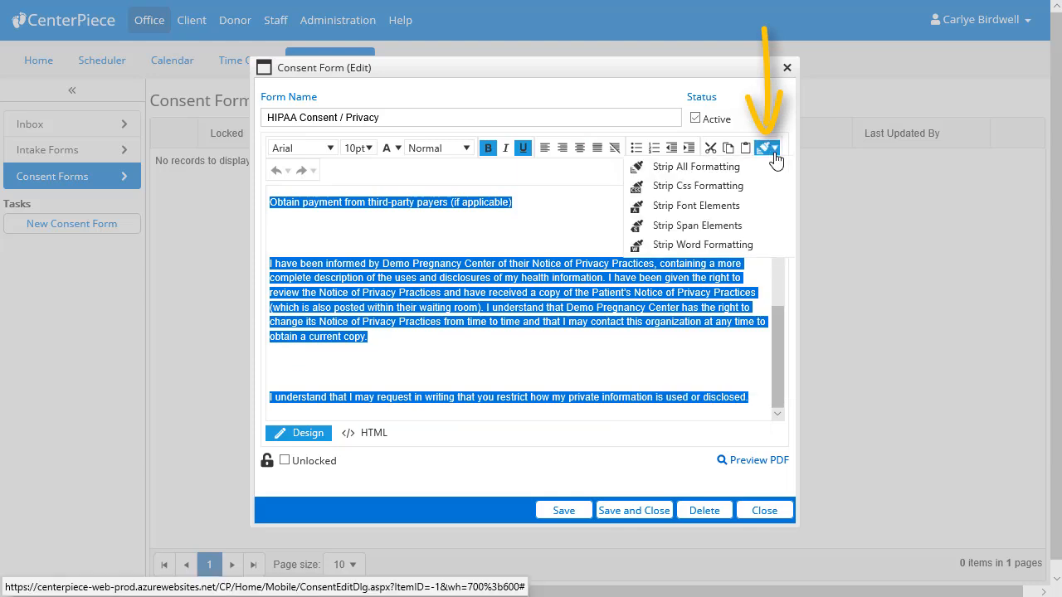
click(764, 167)
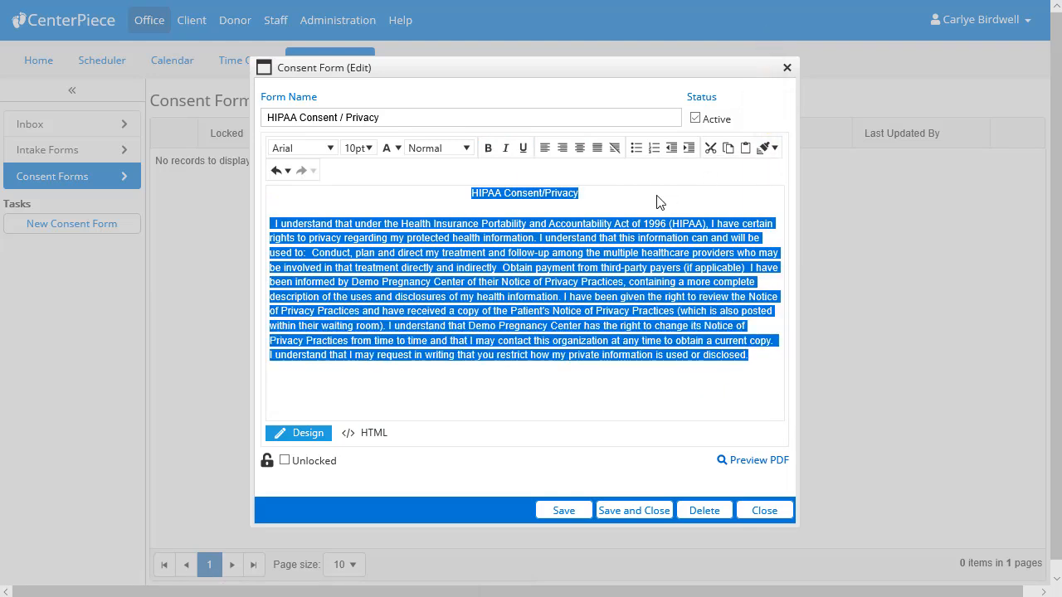
Insert paragraph breaks before "Conduct, plan", "Obtain payment", "I have been informed" and "I understand that Demo Pregnancy Center" in the consent text
click(312, 253)
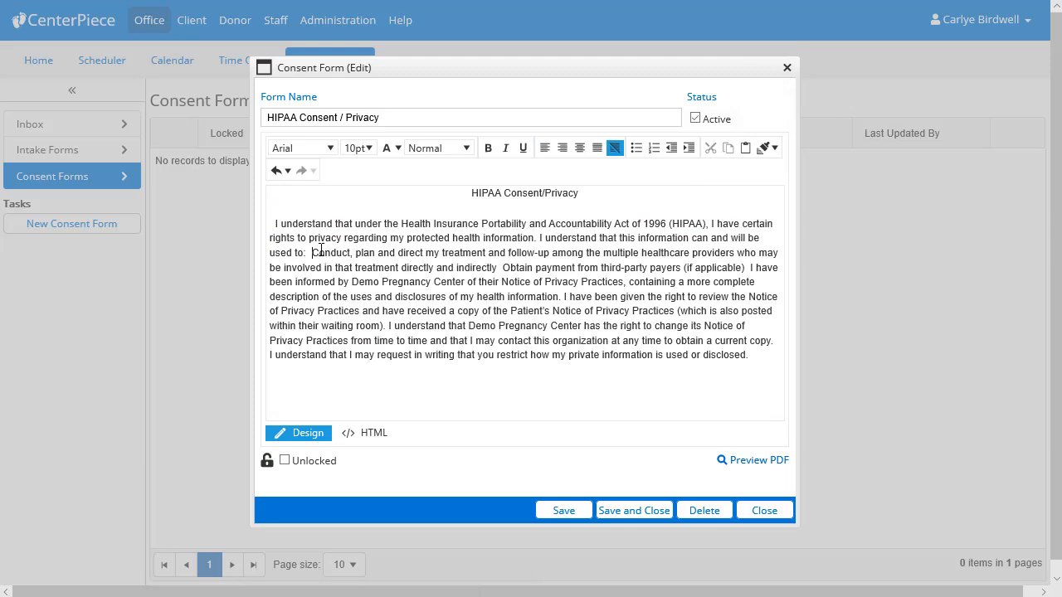
key(Return)
click(483, 297)
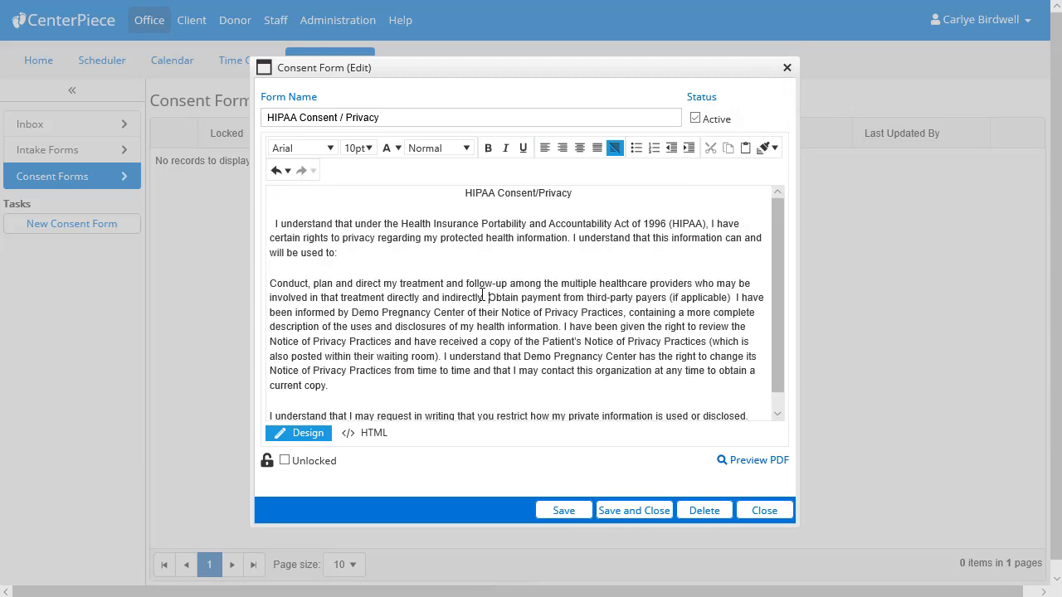
key(Return)
click(516, 322)
key(Return)
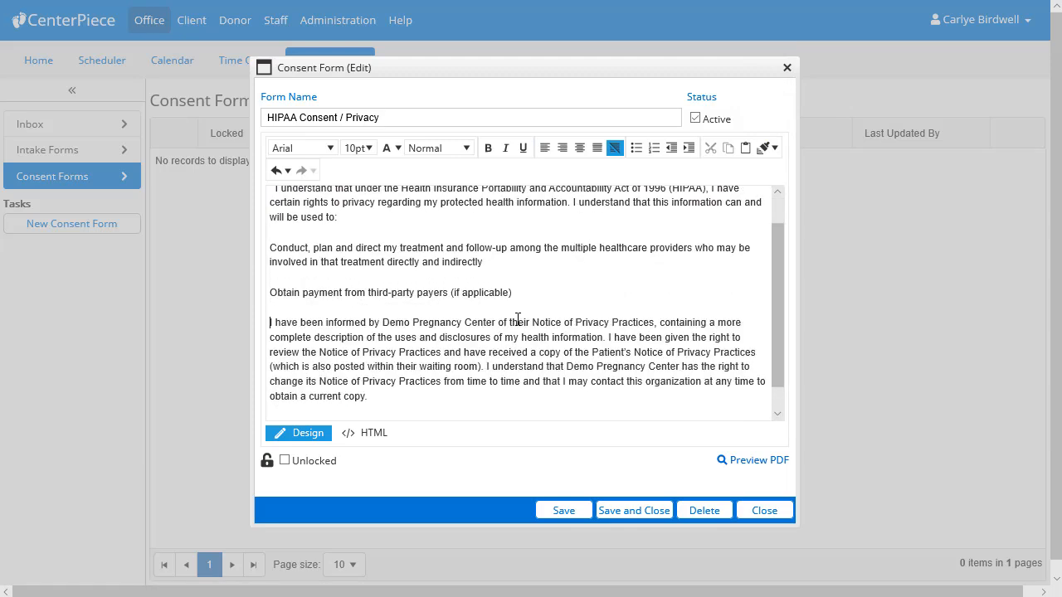
click(486, 366)
key(Return)
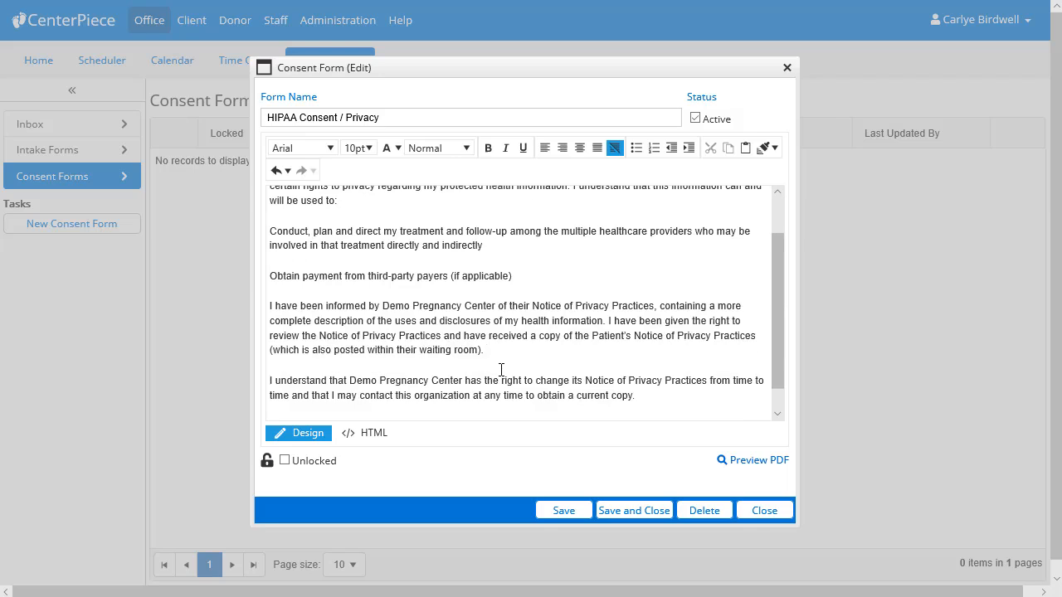
Format the "HIPAA Consent/Privacy" title as bold and underlined at 12pt
scroll(501, 370, up, 3)
drag(590, 194, 455, 191)
click(488, 149)
click(522, 148)
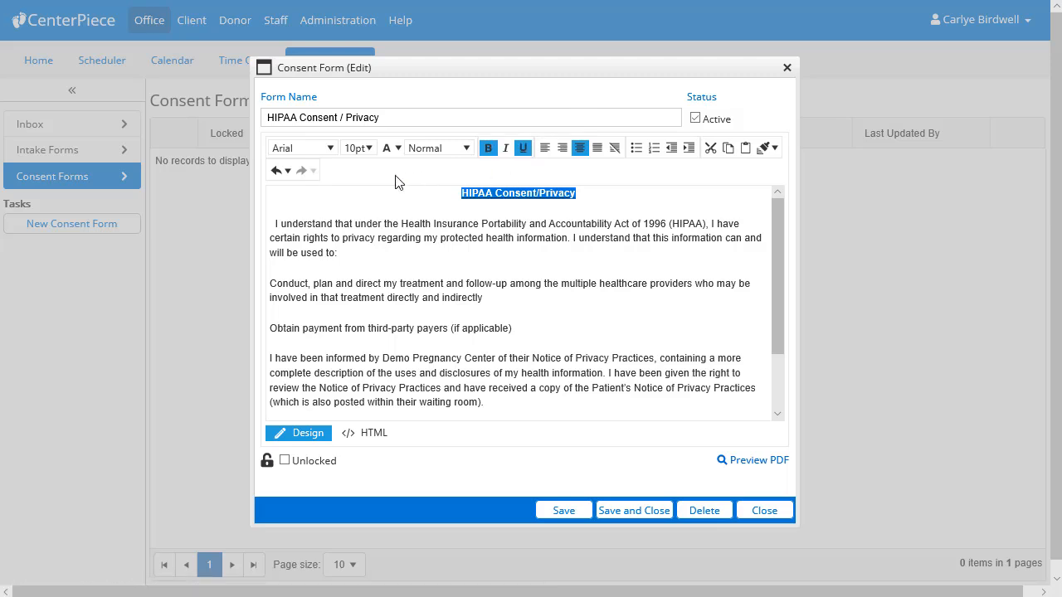
click(368, 147)
click(359, 195)
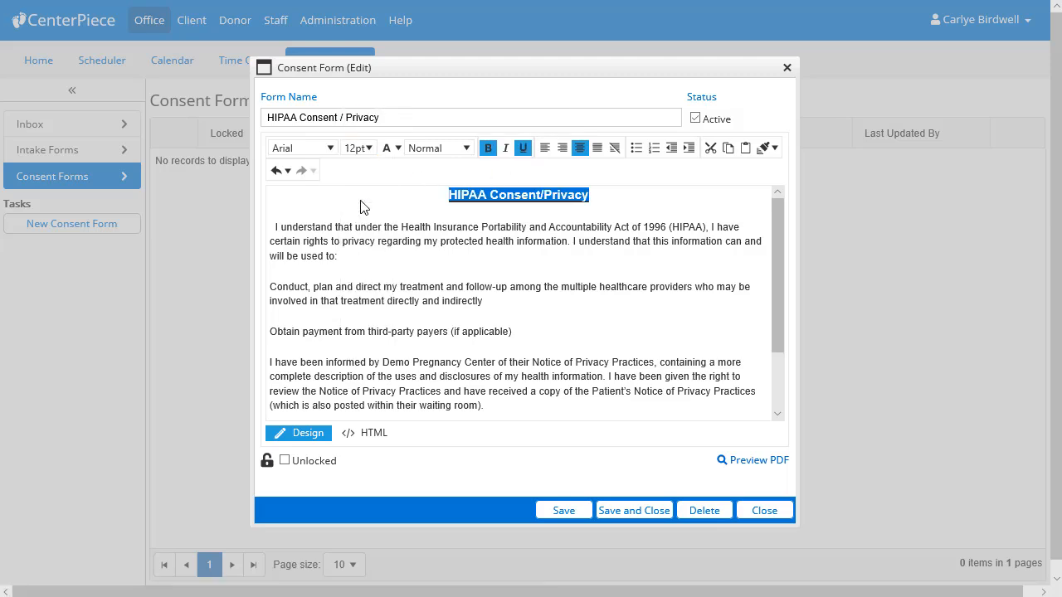
click(419, 225)
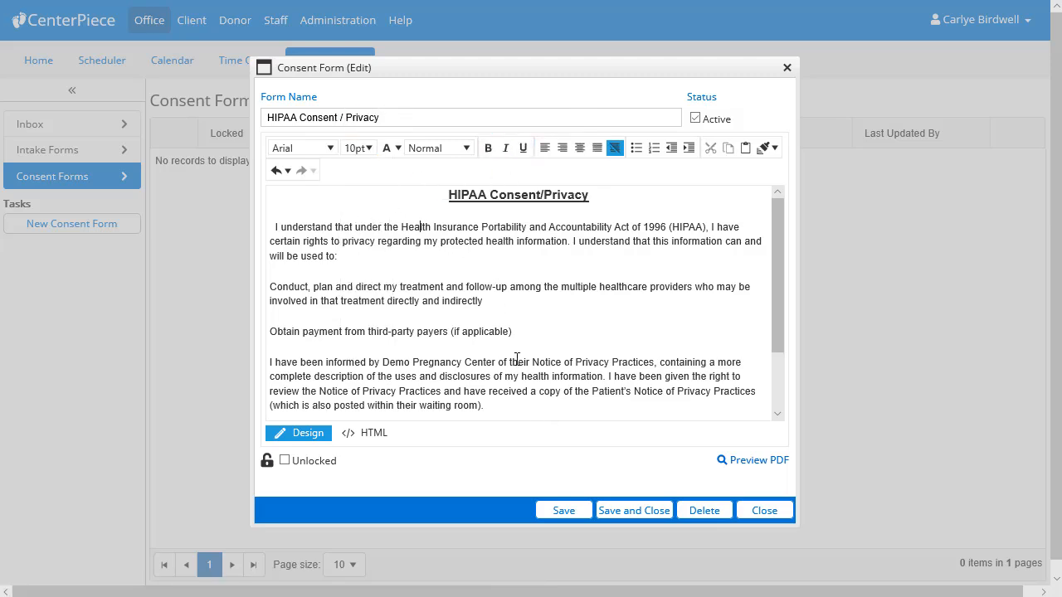
Preview the saved consent form as a PDF, and save and close the form
click(561, 512)
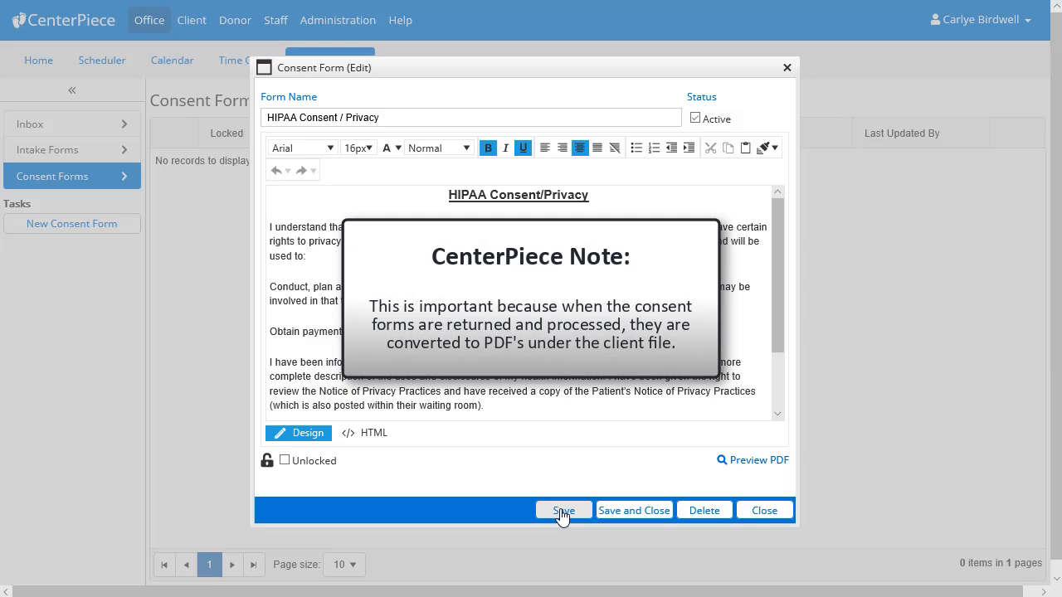
click(743, 469)
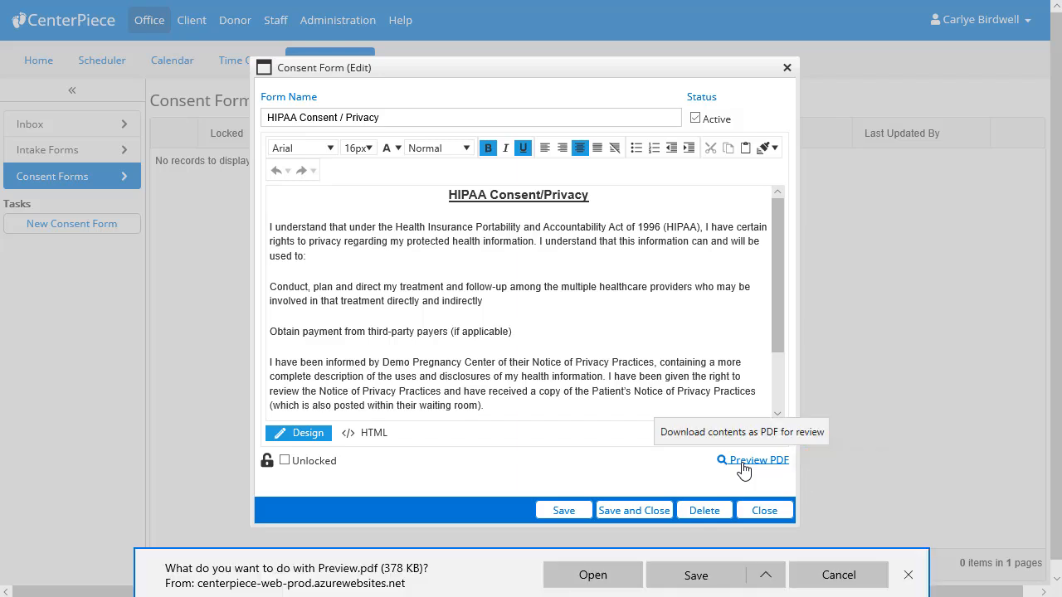
click(599, 573)
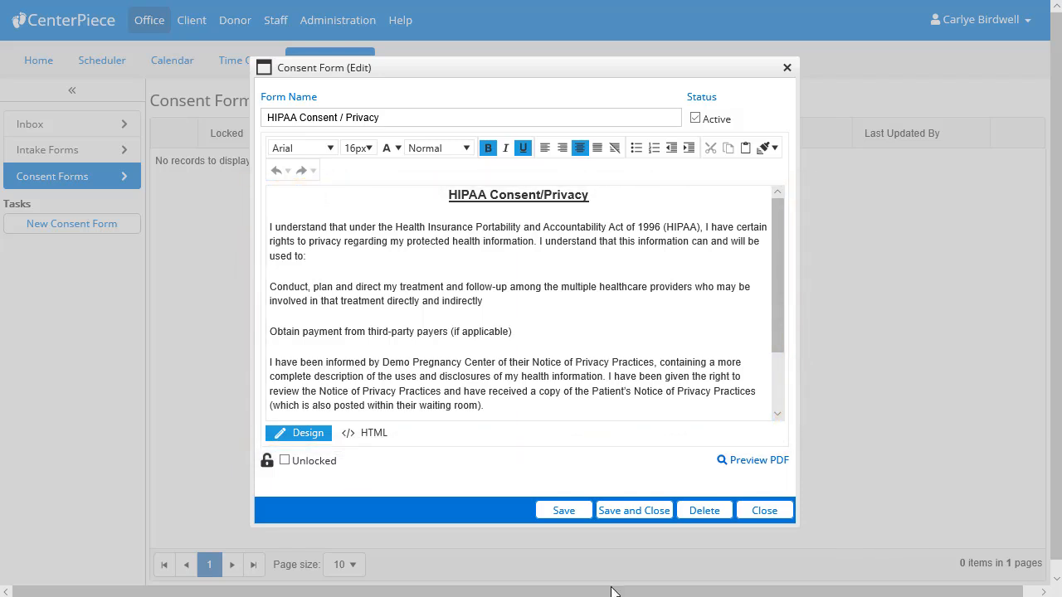
click(631, 514)
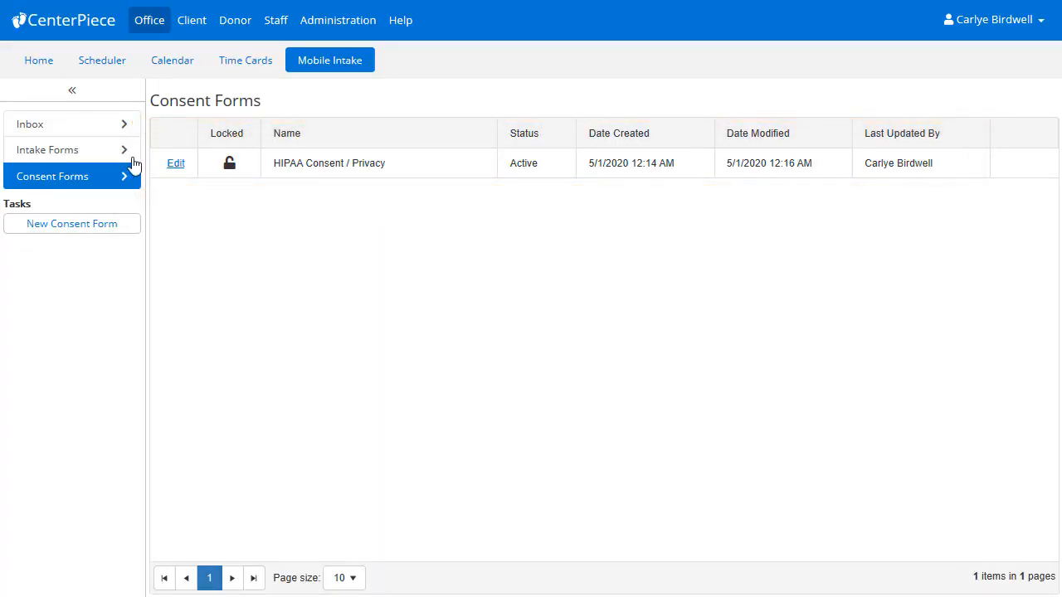
Start a mobile form request for the 9:00 AM appointment in the Scheduler and include the HIPAA Consent / Privacy form
click(104, 66)
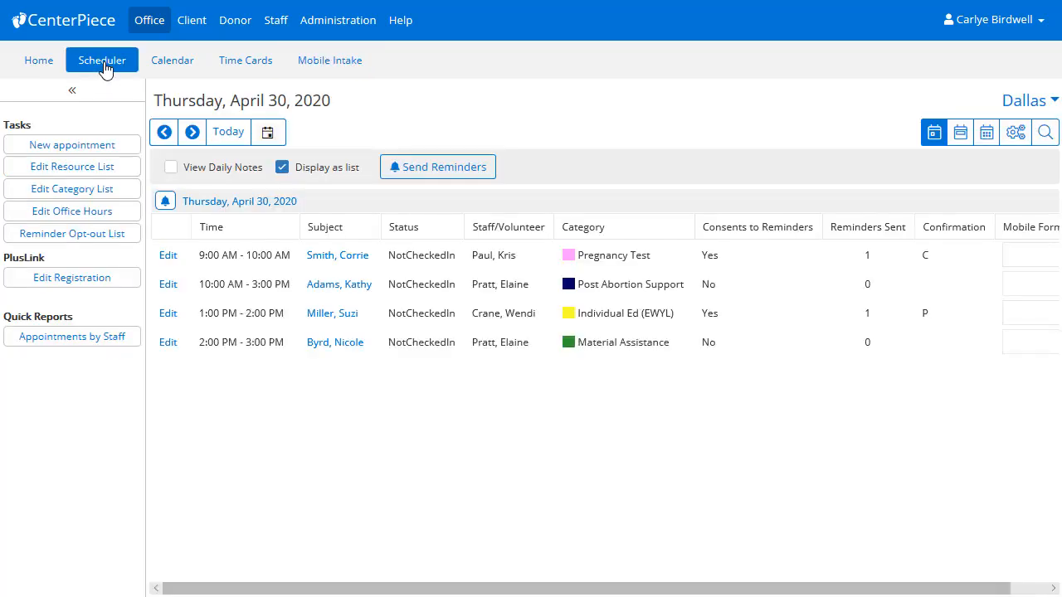
click(104, 90)
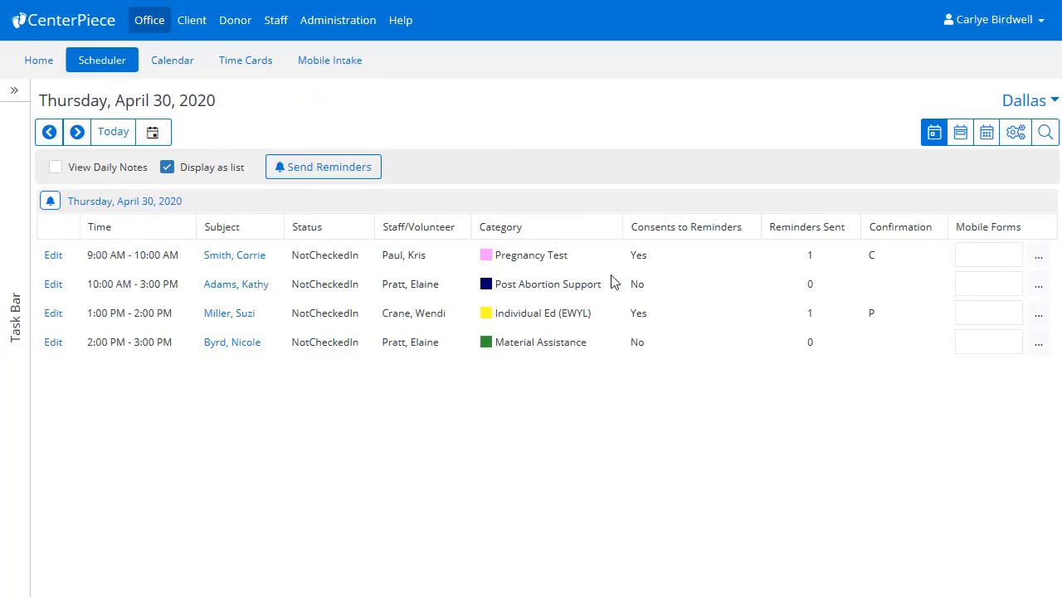
click(1038, 258)
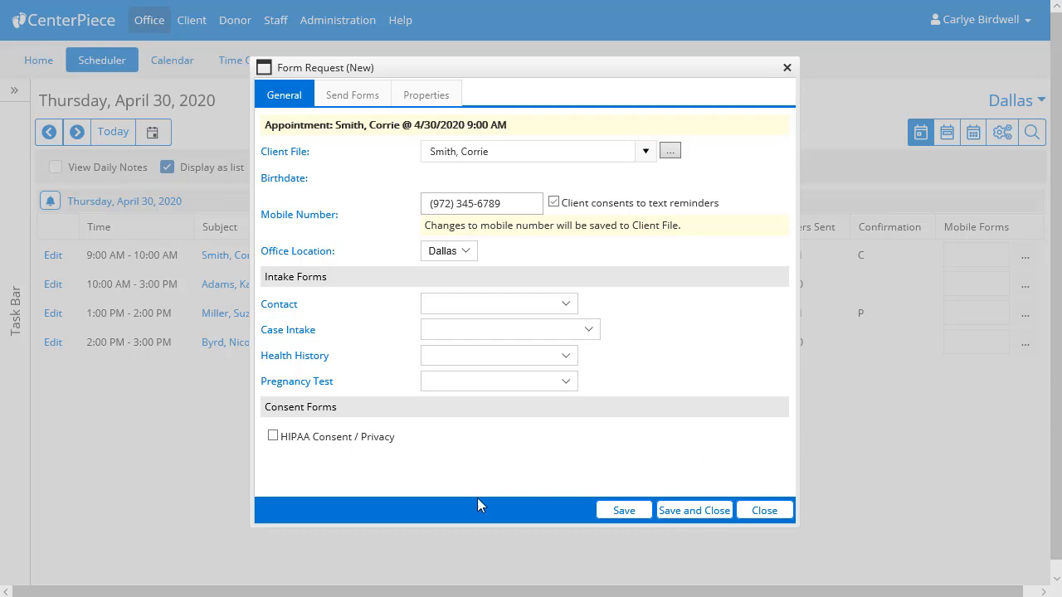
click(272, 437)
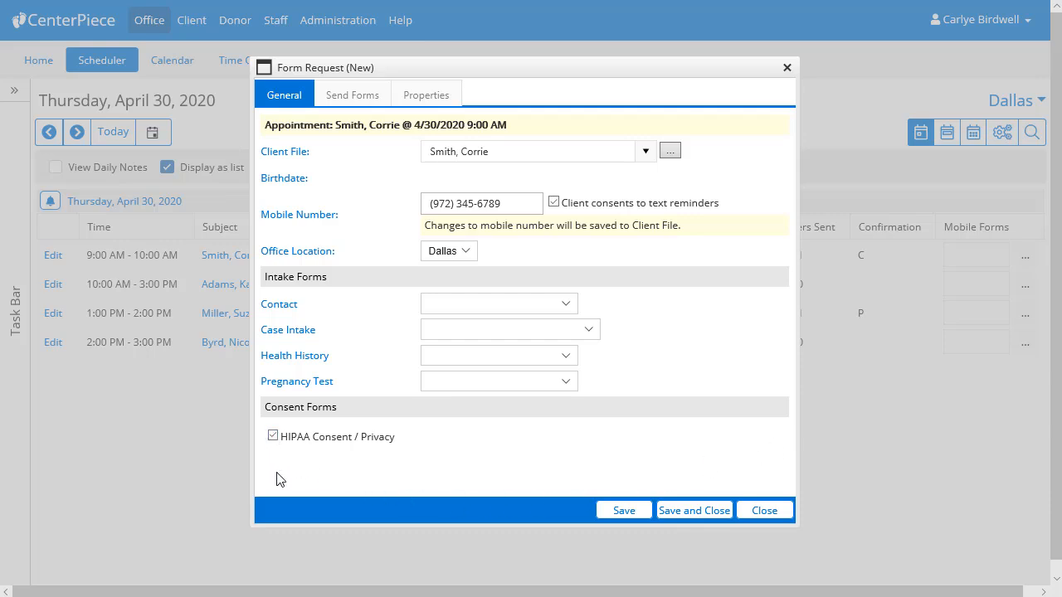